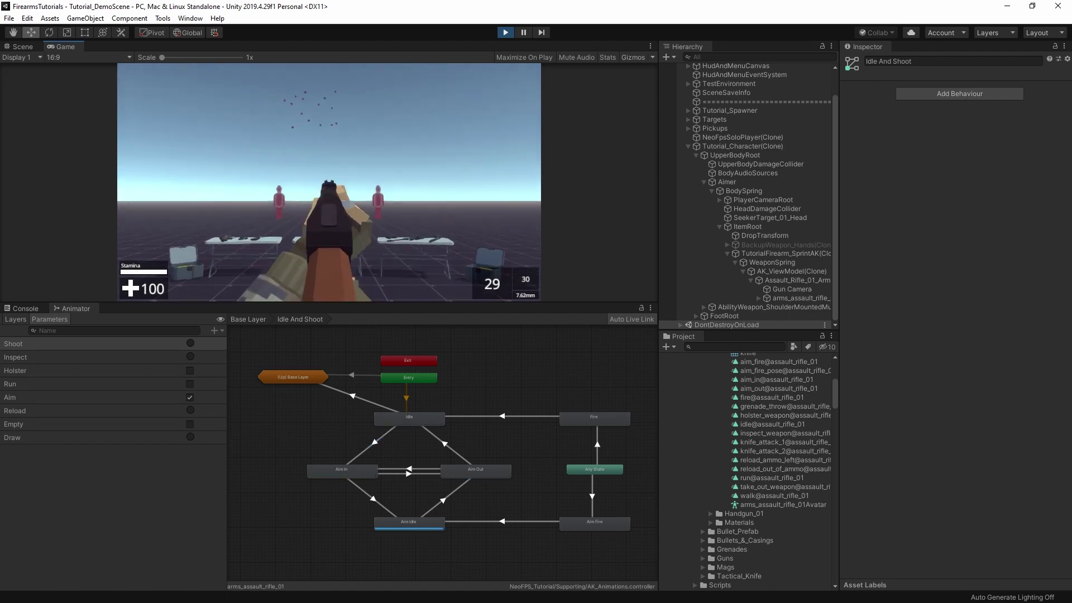
# Bring up the in-game pause menu in the running demo scene
pyautogui.press('Escape')
# Resume play, aim down the AK's sights and fire four shots
pyautogui.click(190, 397)
pyautogui.click(311, 235)
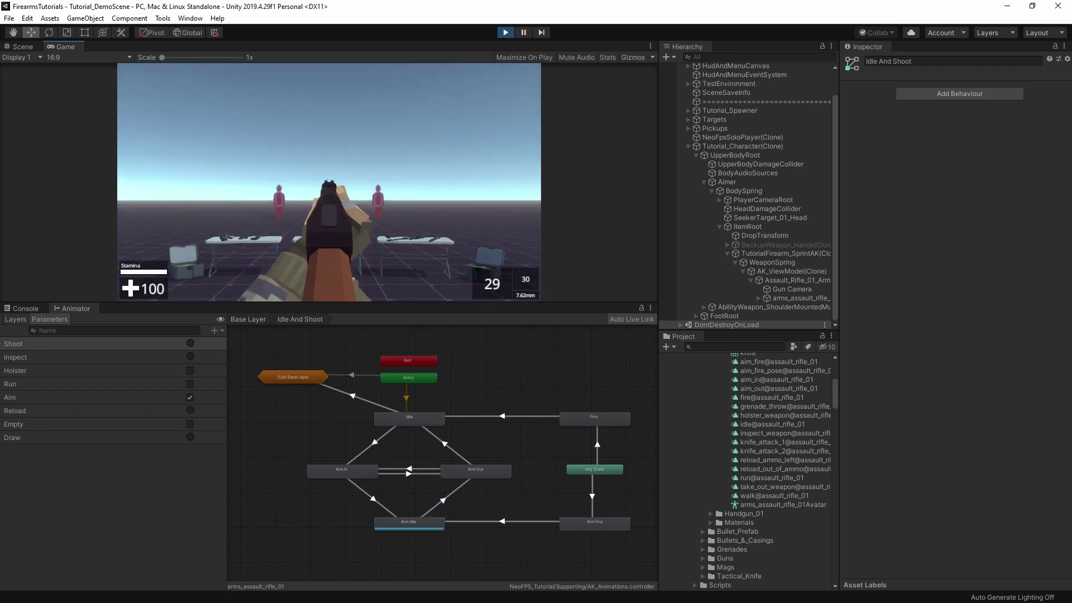
pyautogui.click(329, 183)
pyautogui.click(329, 182)
pyautogui.click(329, 183)
pyautogui.click(329, 183)
# Lower the sights, fire several hip shots, then hold for automatic fire
pyautogui.rightClick(329, 182)
pyautogui.click(329, 183)
pyautogui.click(329, 183)
pyautogui.click(328, 183)
pyautogui.click(329, 182)
pyautogui.click(329, 182)
pyautogui.moveTo(329, 183); pyautogui.dragTo(329, 183)
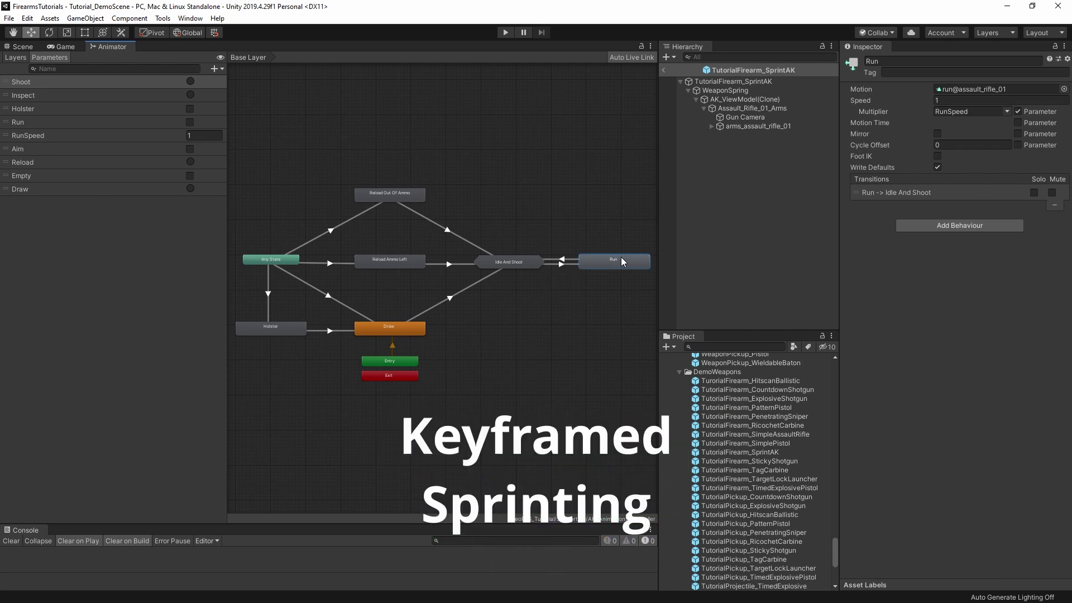
pyautogui.doubleClick(530, 262)
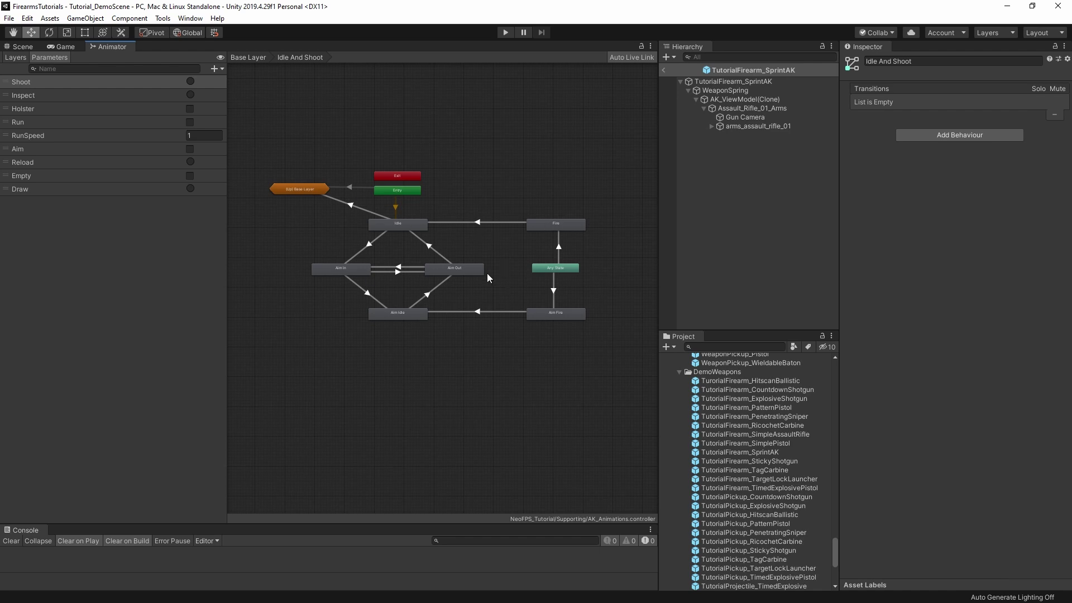
pyautogui.click(351, 188)
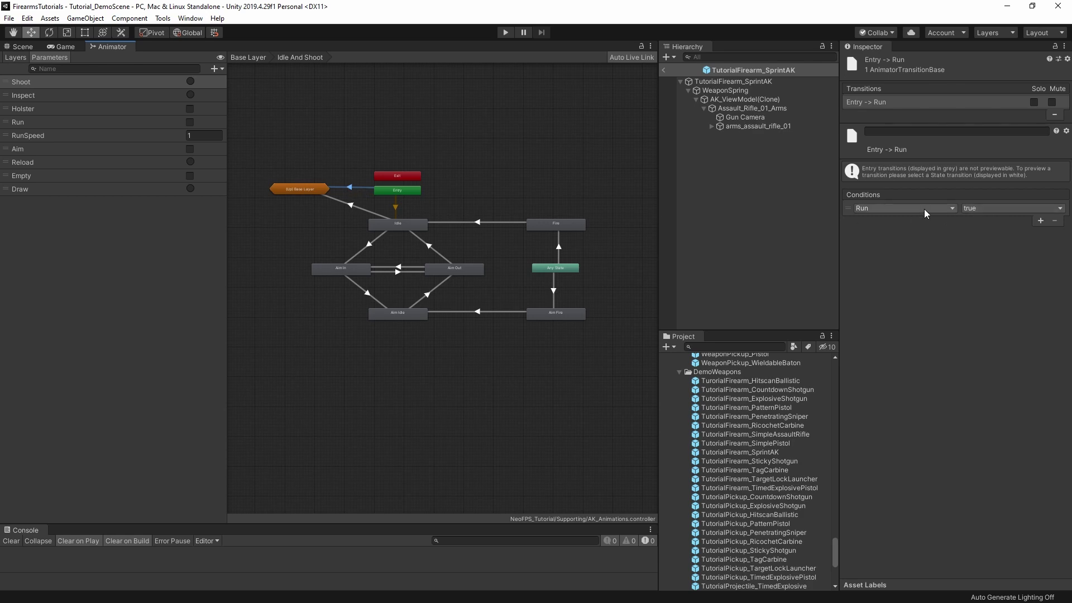
pyautogui.click(350, 204)
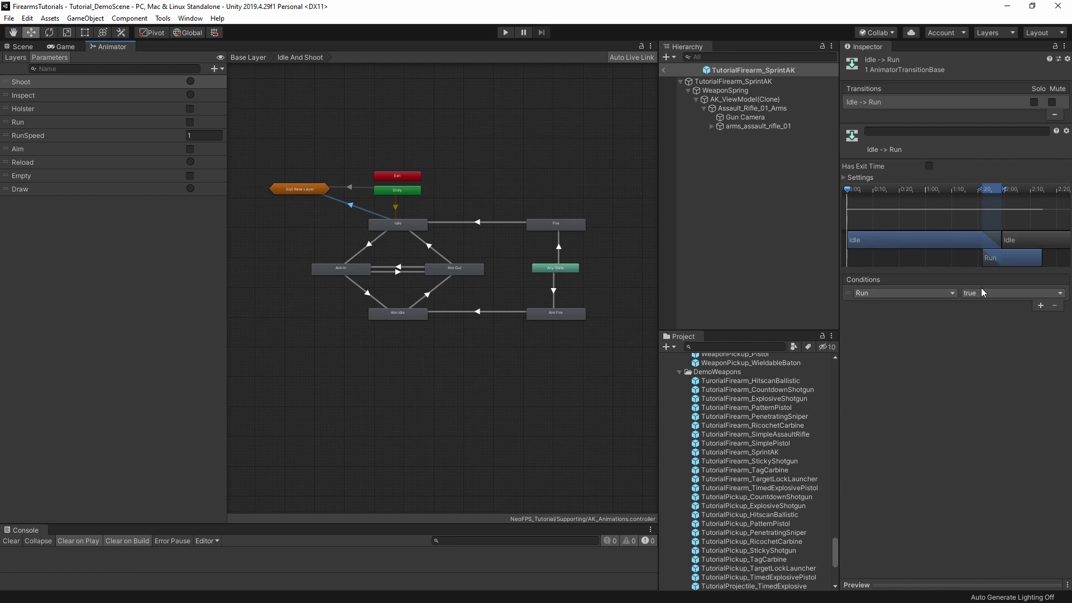
pyautogui.doubleClick(319, 190)
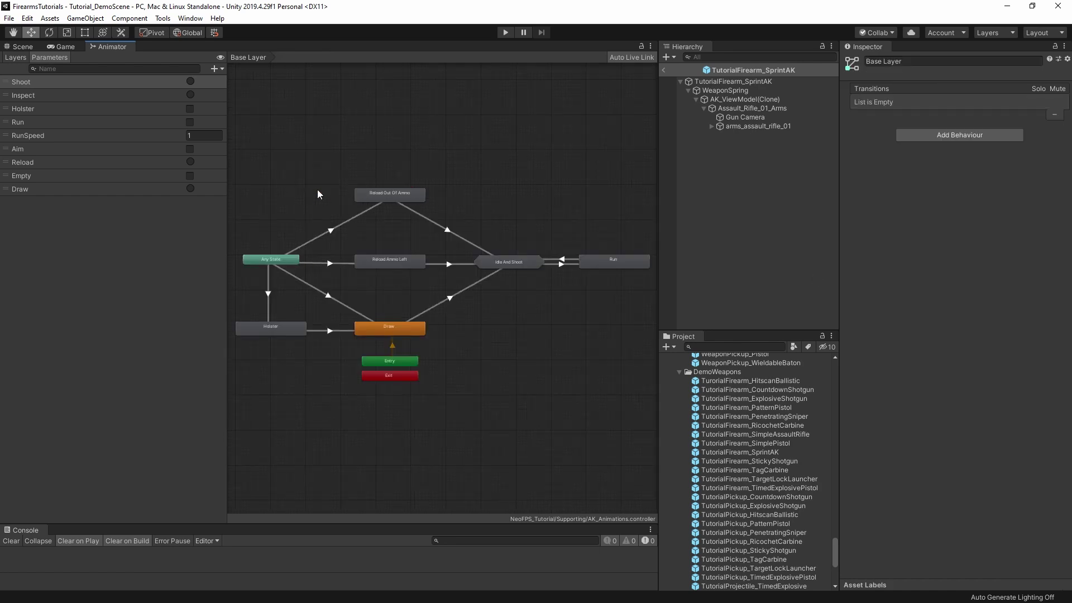
pyautogui.click(614, 262)
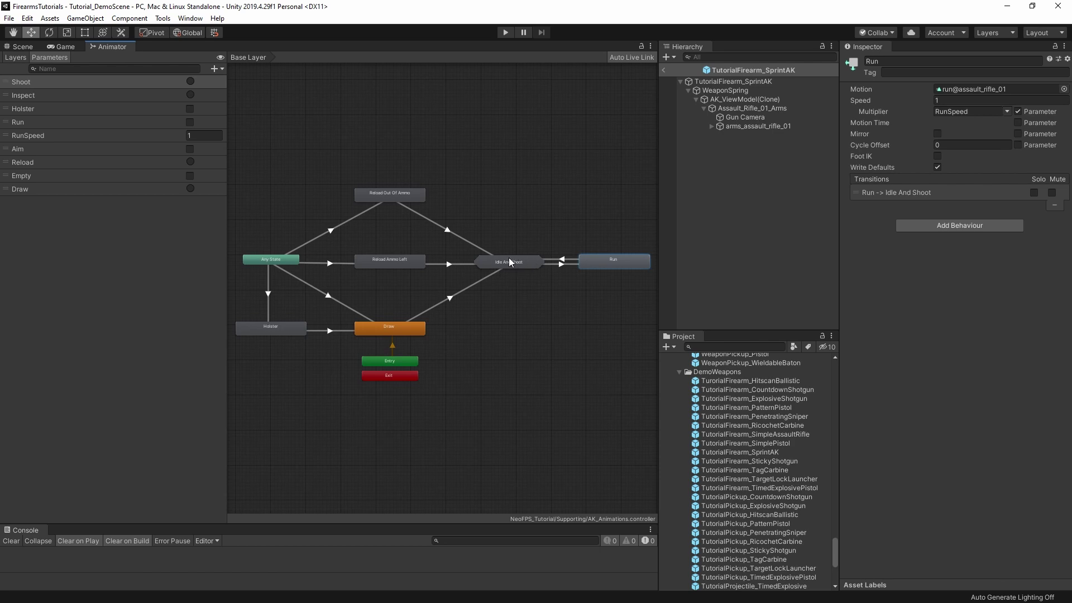
pyautogui.click(560, 265)
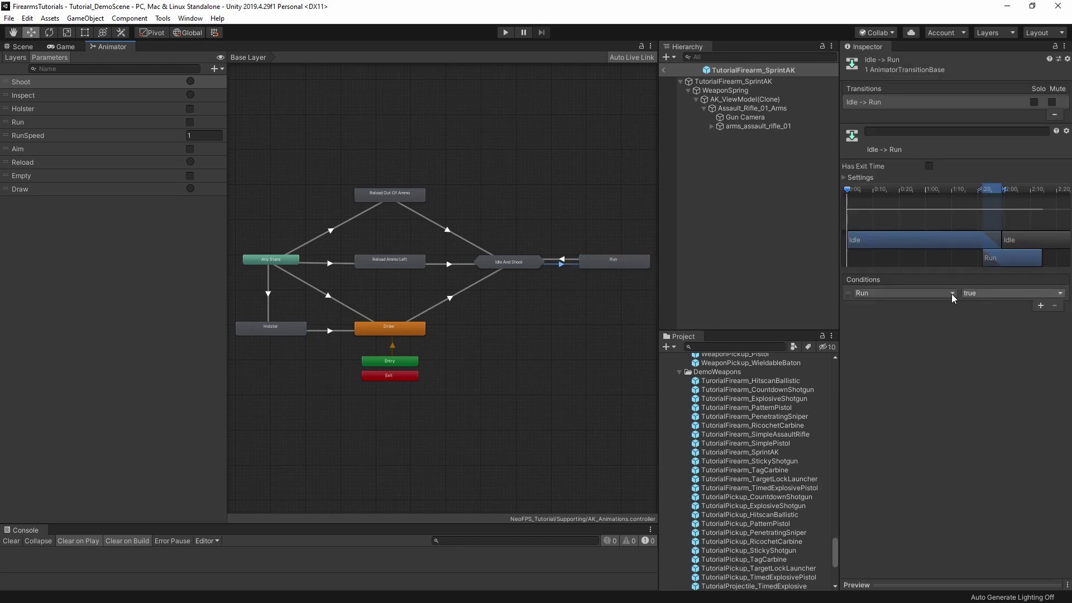
pyautogui.click(563, 260)
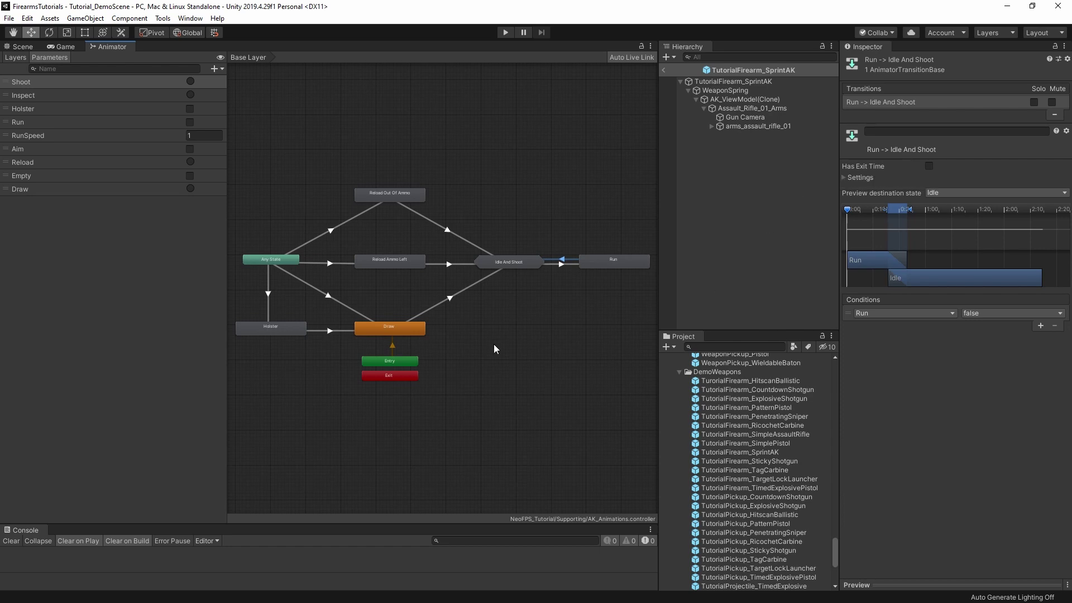
pyautogui.click(528, 319)
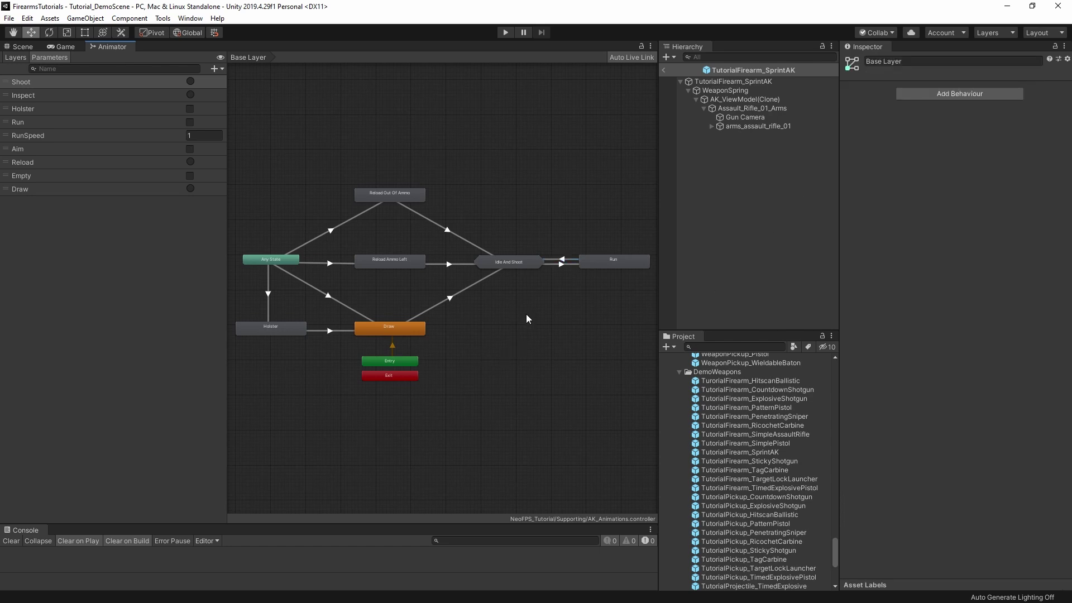
pyautogui.click(621, 261)
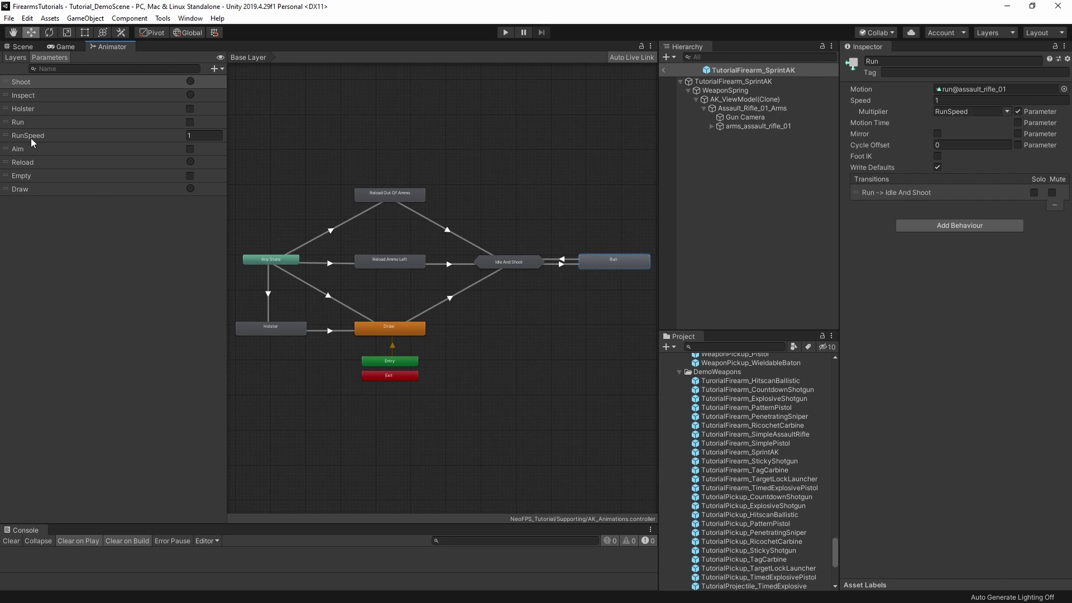
pyautogui.click(716, 81)
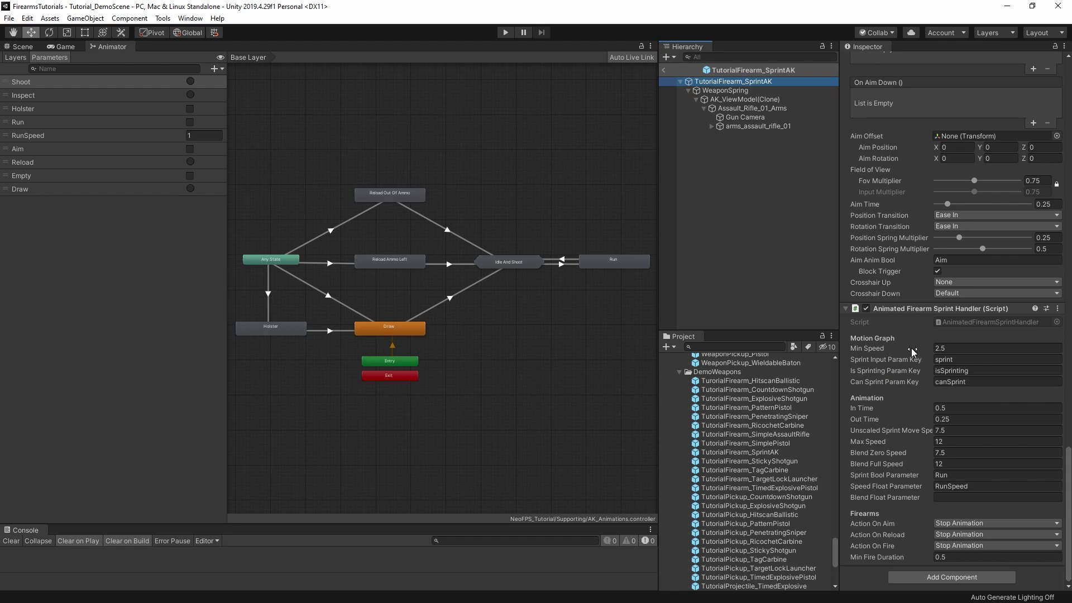
# Fill in the sprint handler's Is Sprinting and Can Sprint parameter keys
pyautogui.click(968, 369)
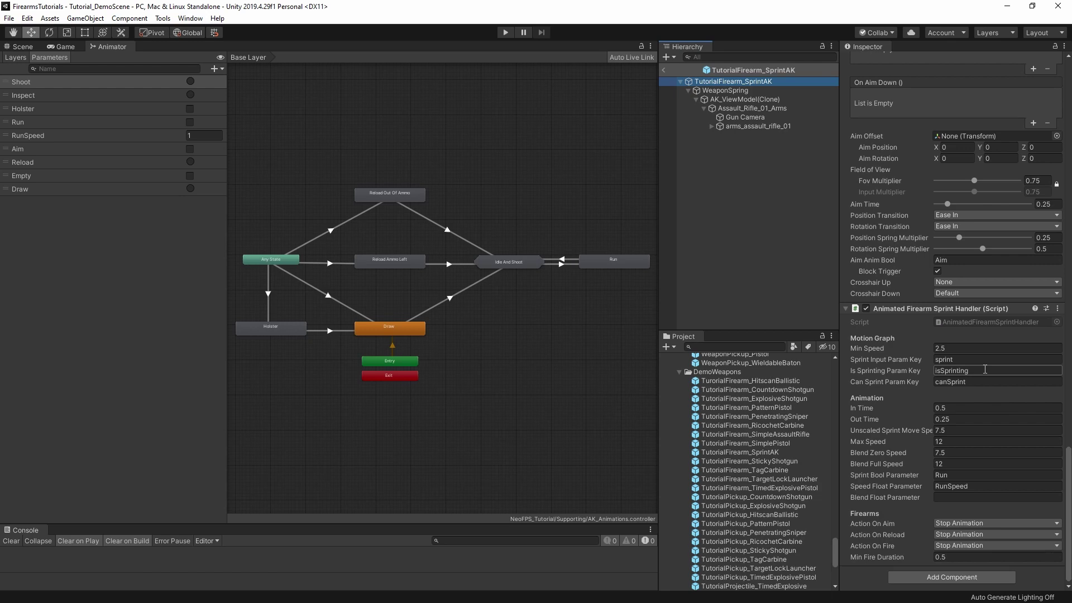
pyautogui.press('Return')
pyautogui.moveTo(926, 371)
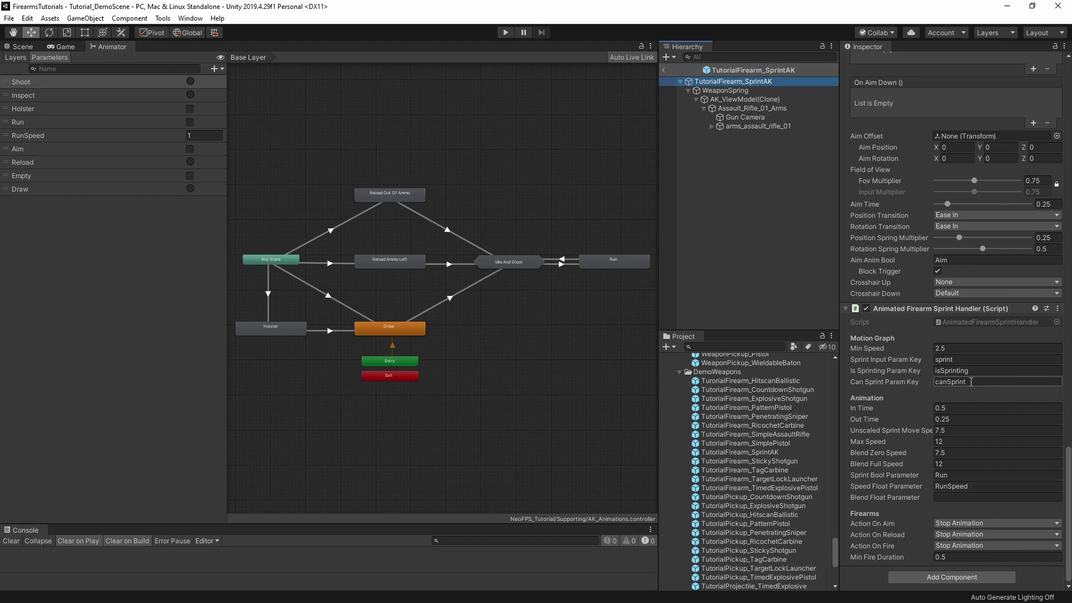
pyautogui.press('Return')
# Keep Stop Animation for Action On Aim and Reload, and confirm RunSpeed is 1
pyautogui.click(987, 523)
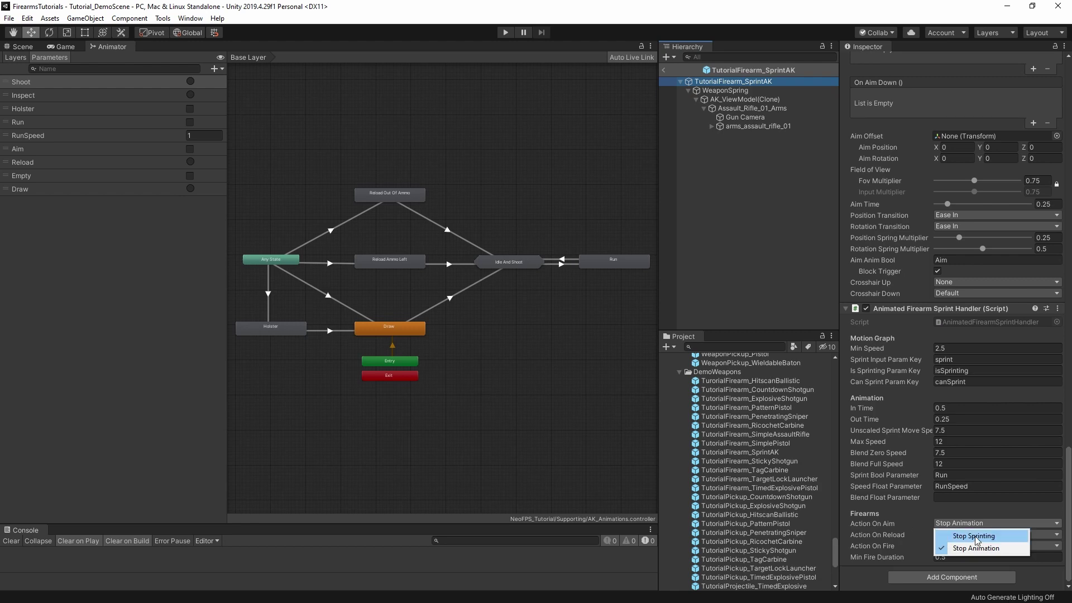
pyautogui.click(974, 547)
pyautogui.click(972, 536)
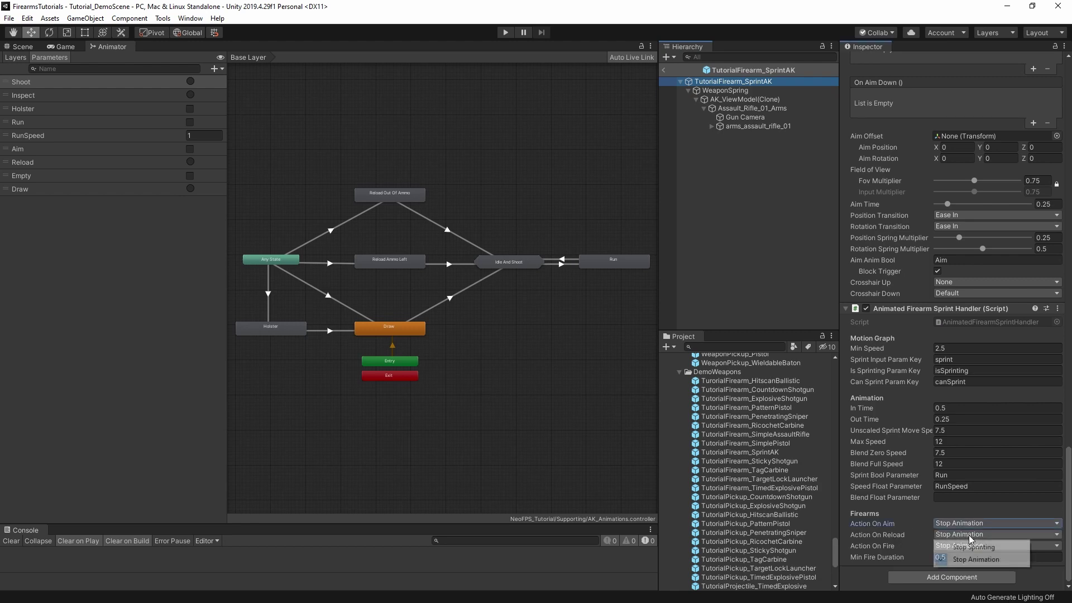
pyautogui.click(892, 536)
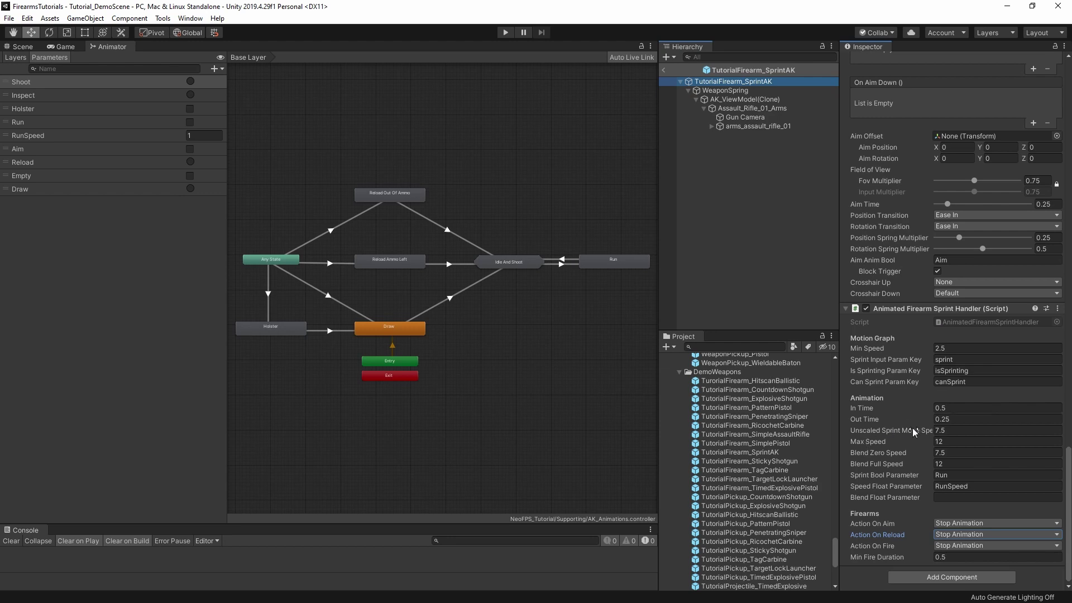
pyautogui.moveTo(917, 430)
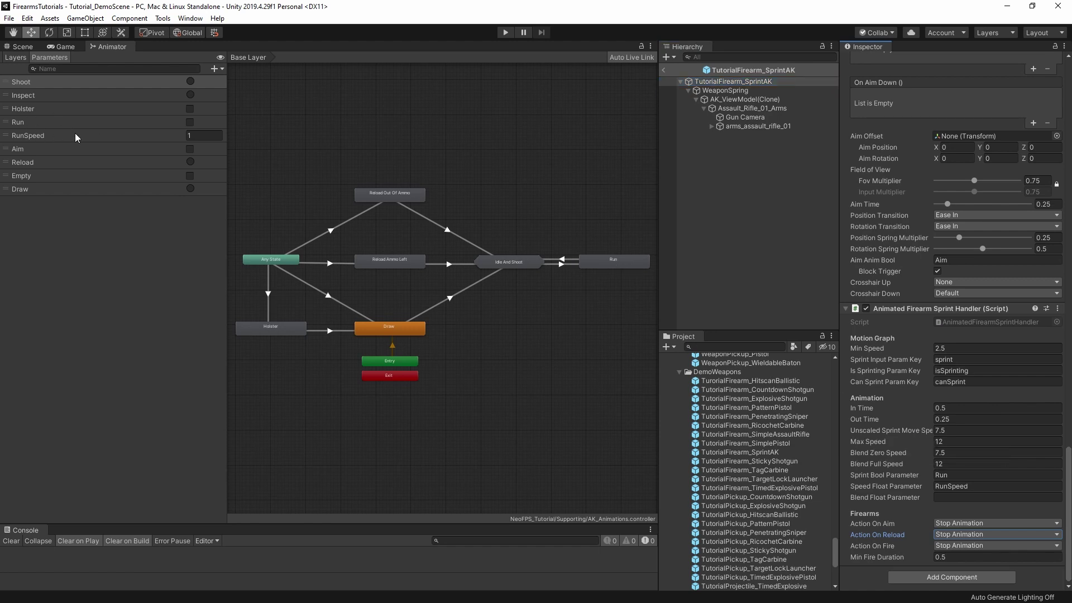
pyautogui.click(192, 137)
pyautogui.click(945, 452)
pyautogui.press('Return')
pyautogui.click(960, 497)
pyautogui.click(963, 475)
pyautogui.click(504, 33)
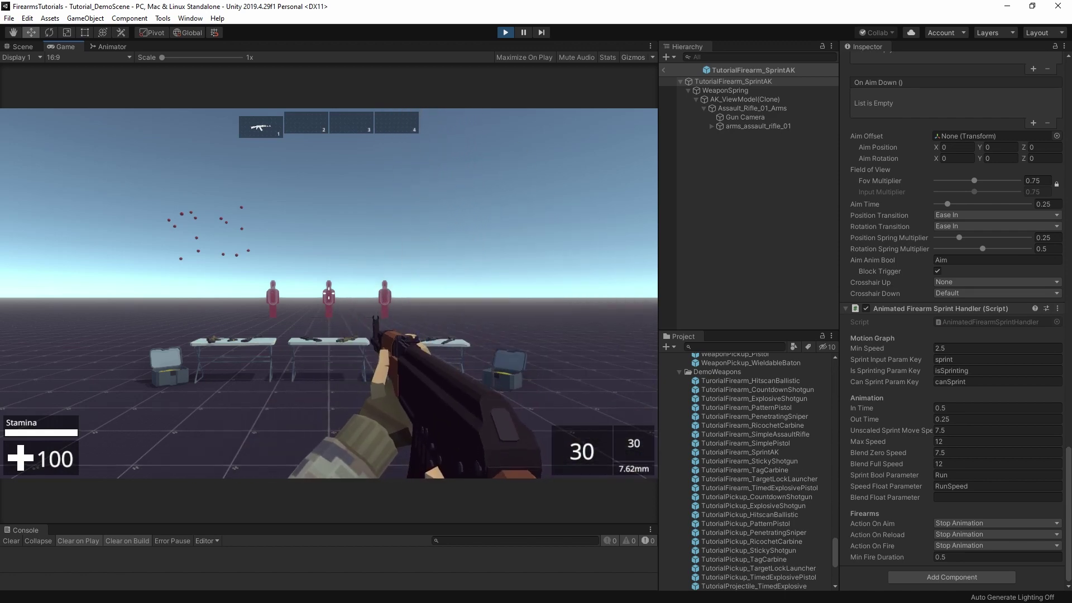
# Alternate sprinting and walking around the targets to check the AK's run pose
pyautogui.hotkey('shift', 'w')
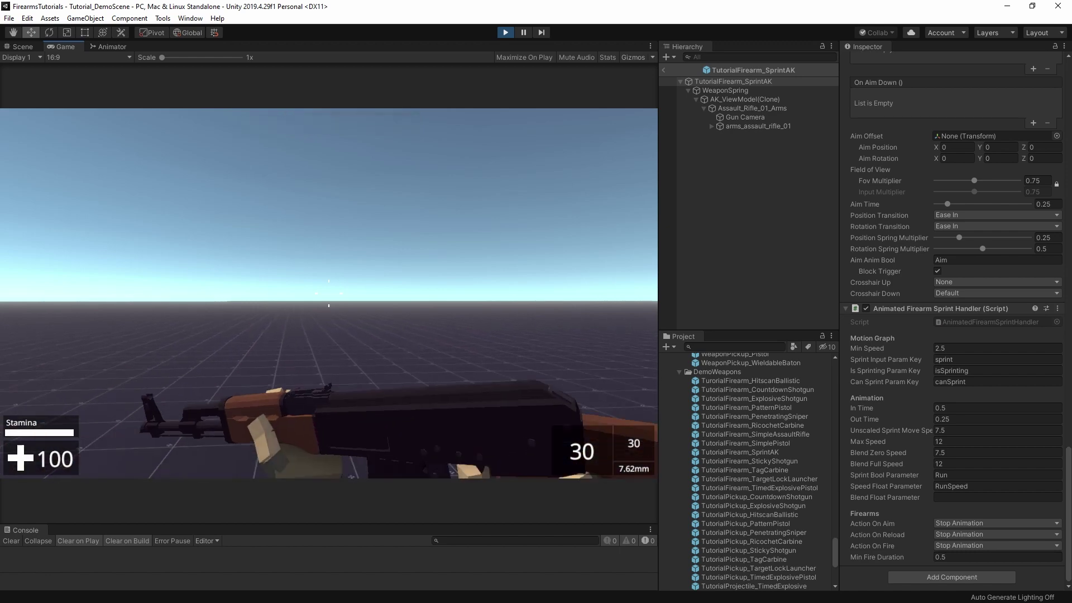
pyautogui.hotkey('shift', 'w')
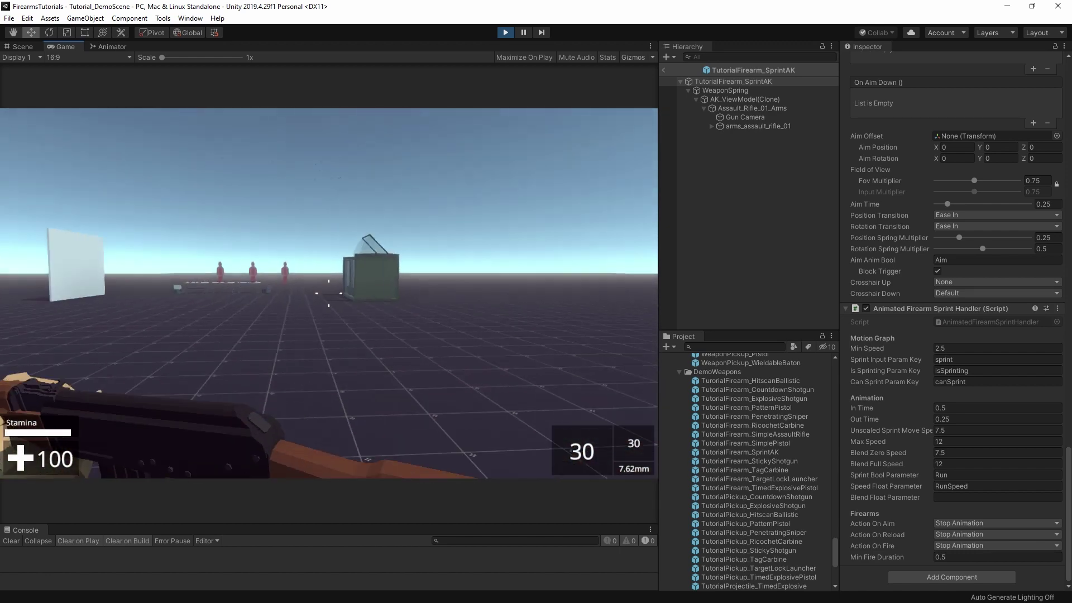
pyautogui.press('w')
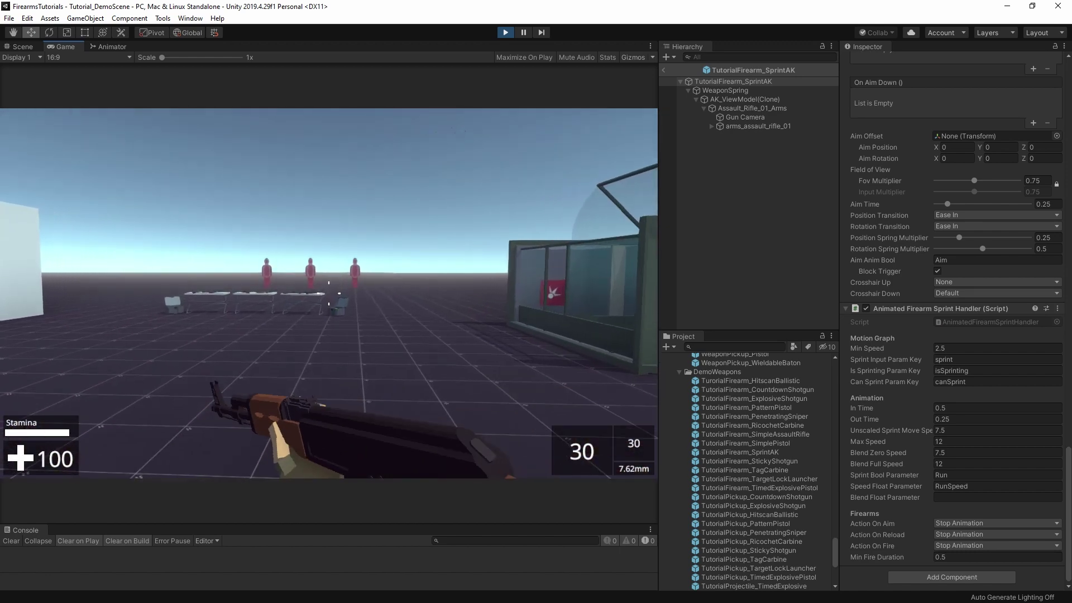
pyautogui.hotkey('shift', 's')
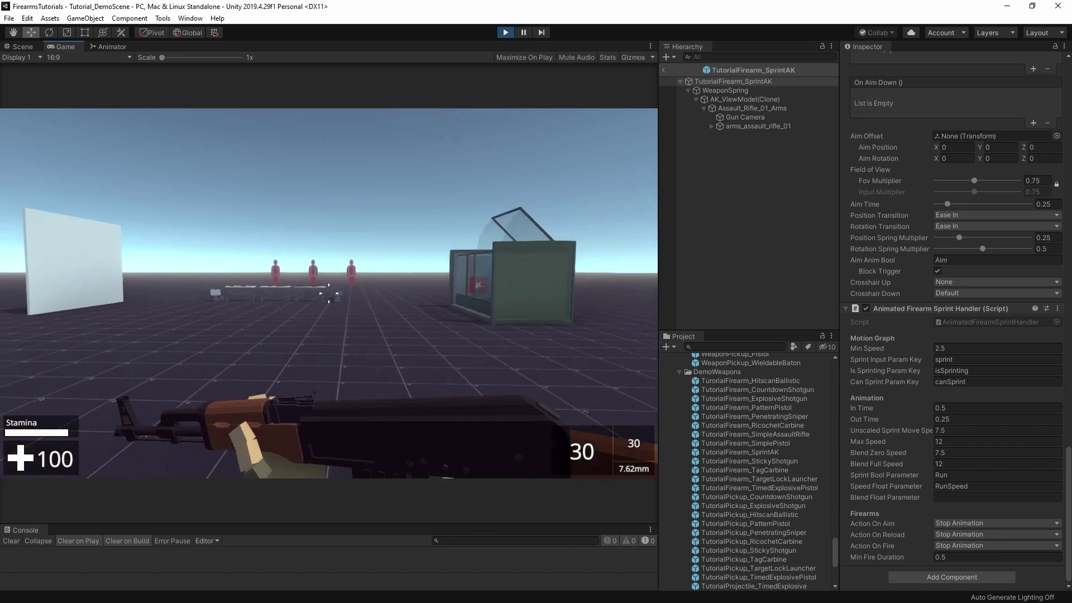
pyautogui.press('w')
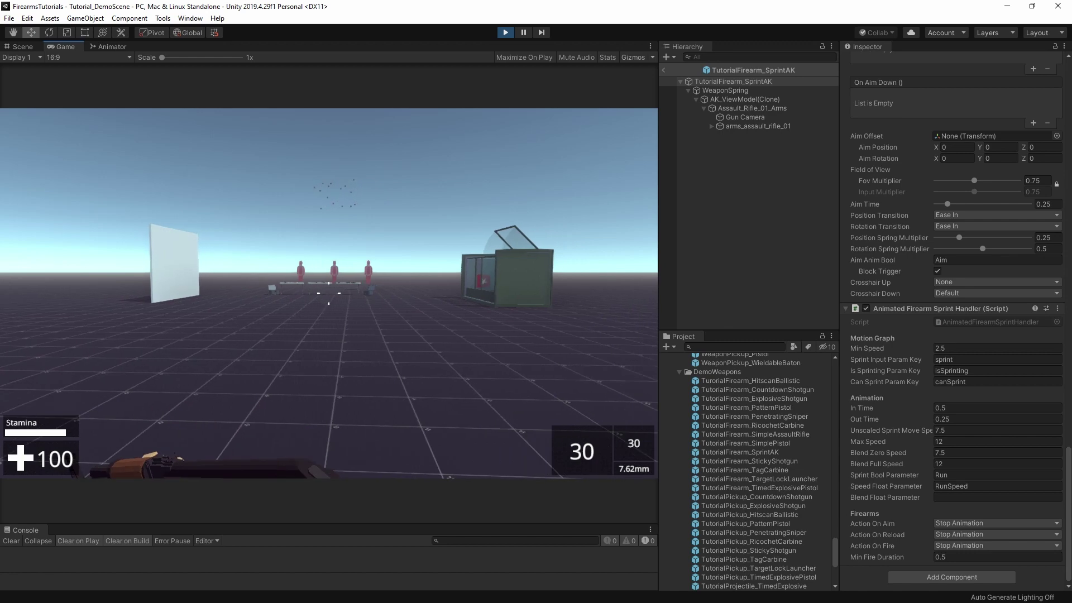
pyautogui.press('w')
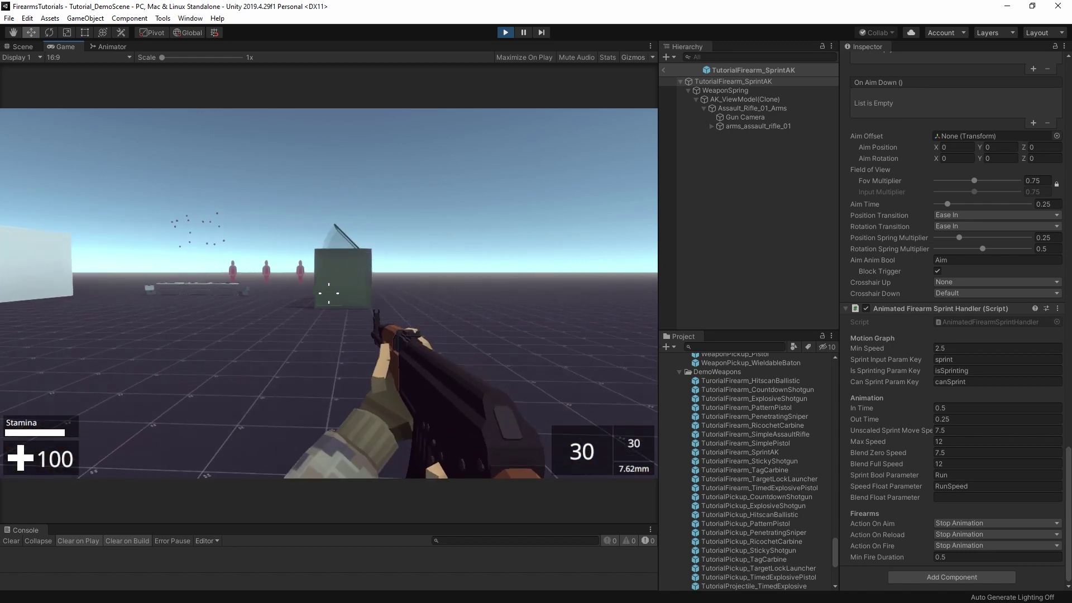
pyautogui.hotkey('shift', 'w')
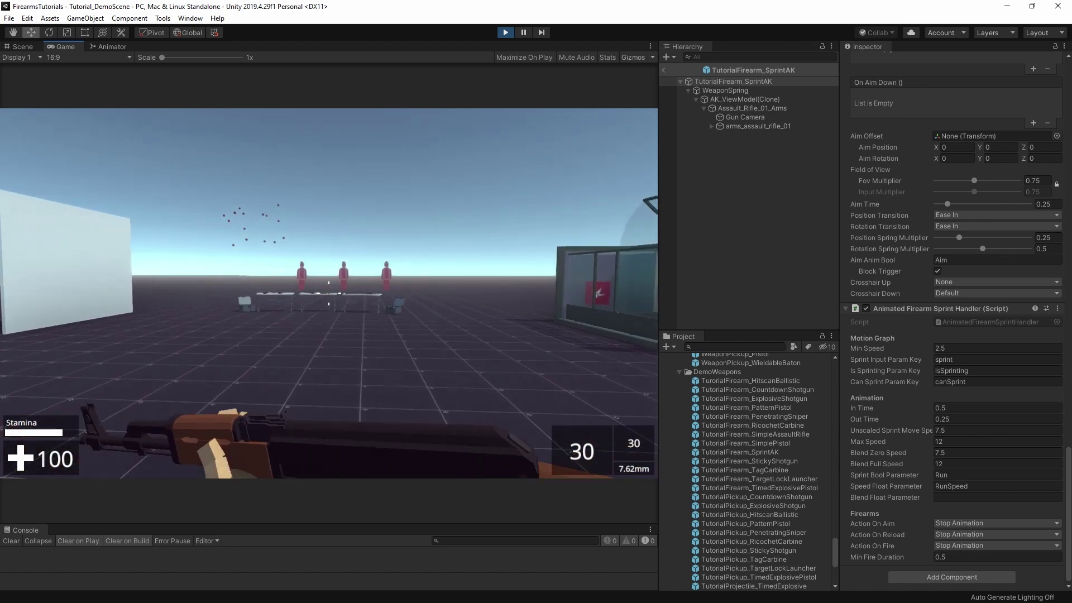
pyautogui.hotkey('shift', 'w')
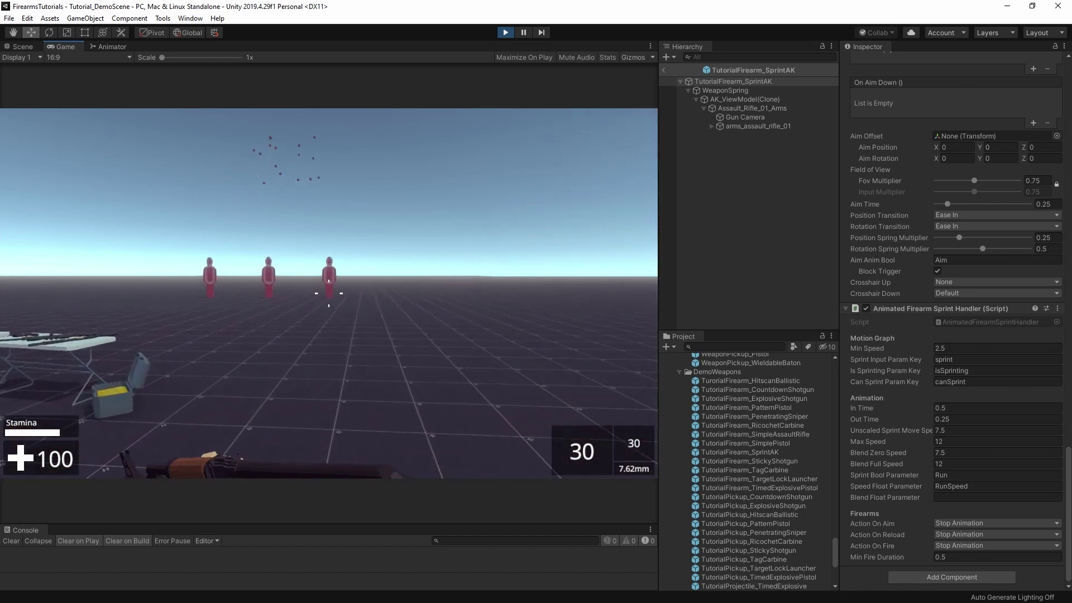
pyautogui.hotkey('shift', 'w')
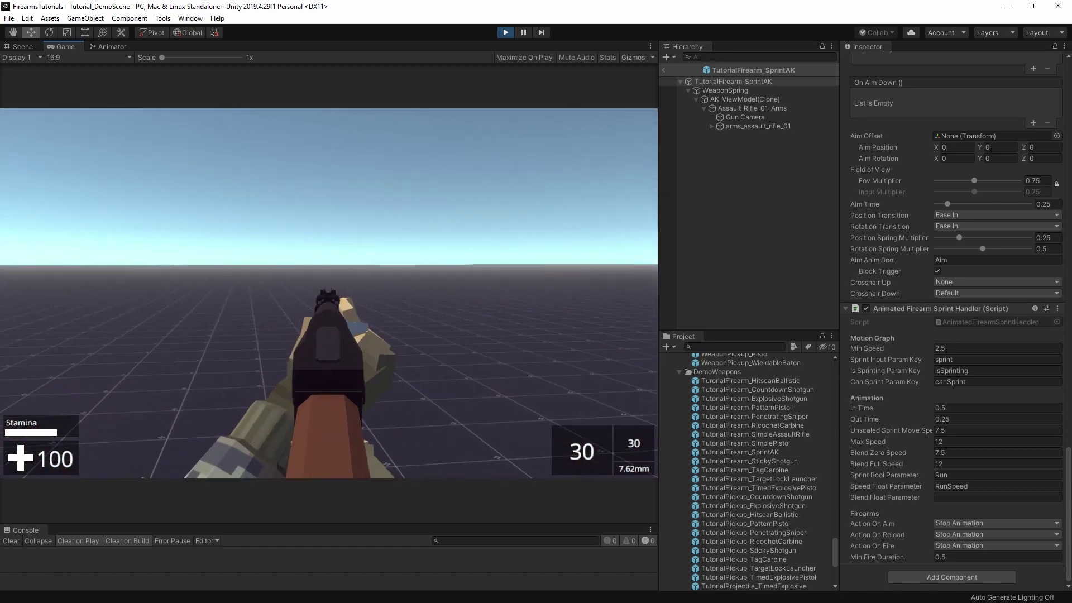
# Fire the AK continuously at the targets, reload with R, then sprint and fire again
pyautogui.hotkey('shift', 'w')
pyautogui.hotkey('shift', 'w')
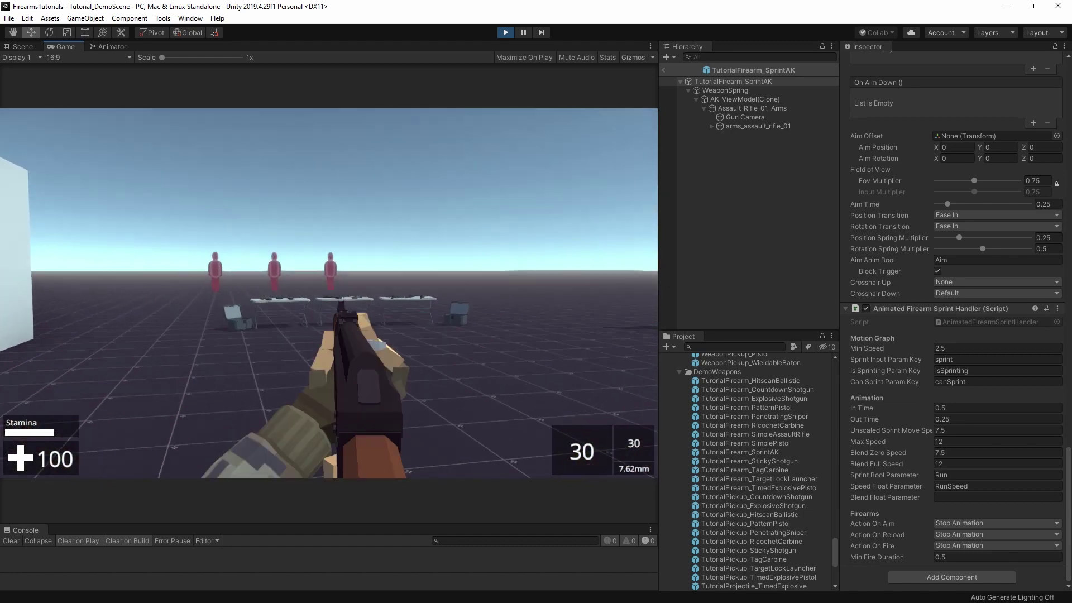
pyautogui.moveTo(329, 293); pyautogui.dragTo(329, 293)
pyautogui.hotkey('shift', 'w')
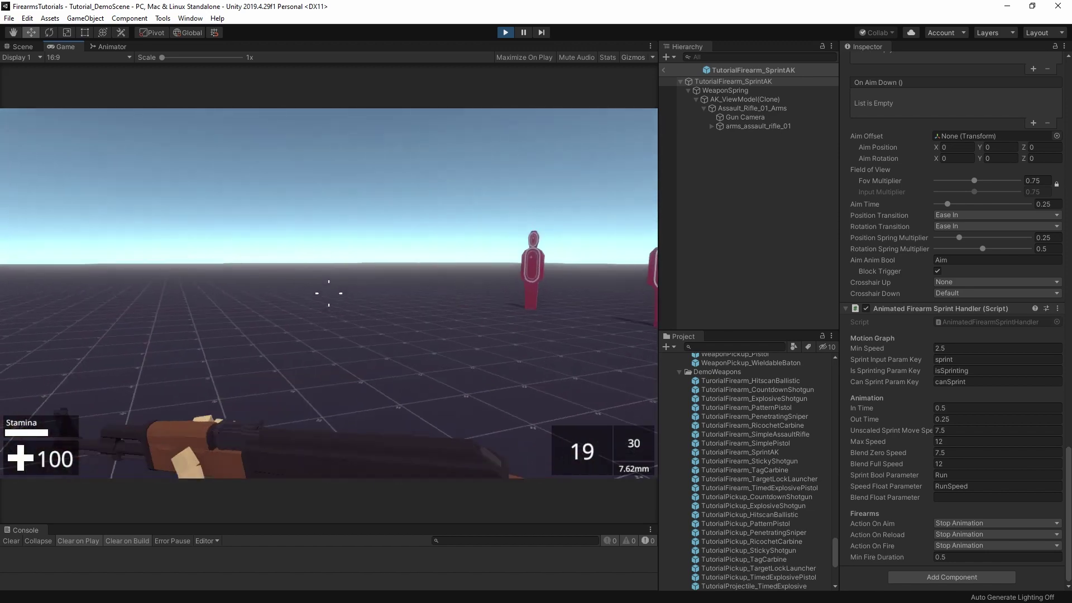
pyautogui.press('r')
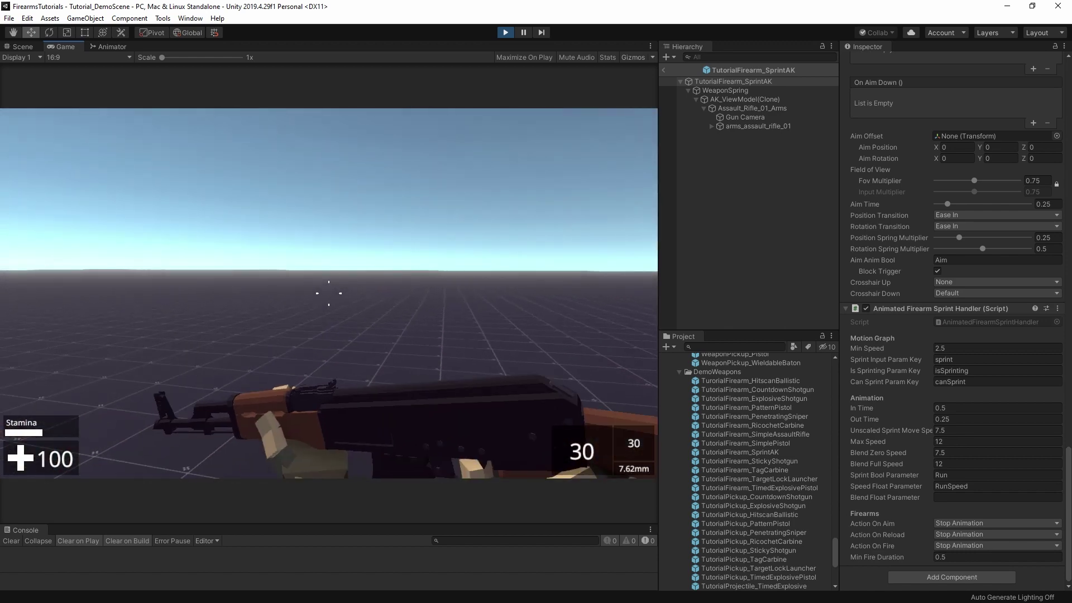
pyautogui.hotkey('shift', 'w')
pyautogui.moveTo(329, 293); pyautogui.dragTo(329, 293)
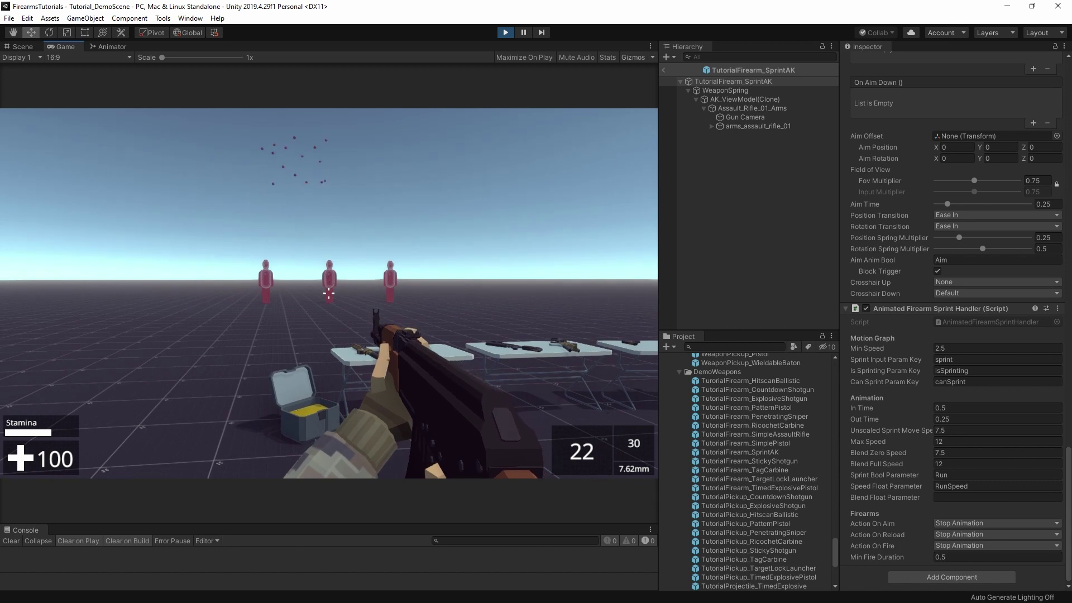